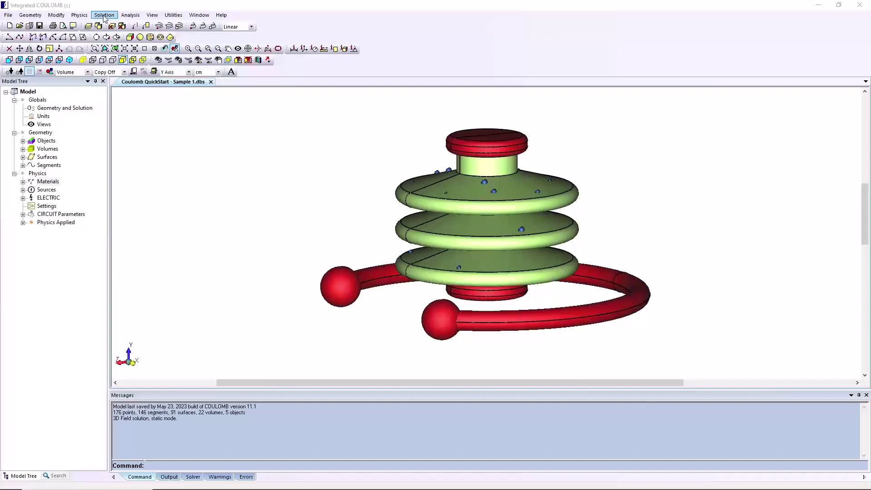
Open Parametric Setup from the Solution menu and create a new parameter definition.
left_click(104, 17)
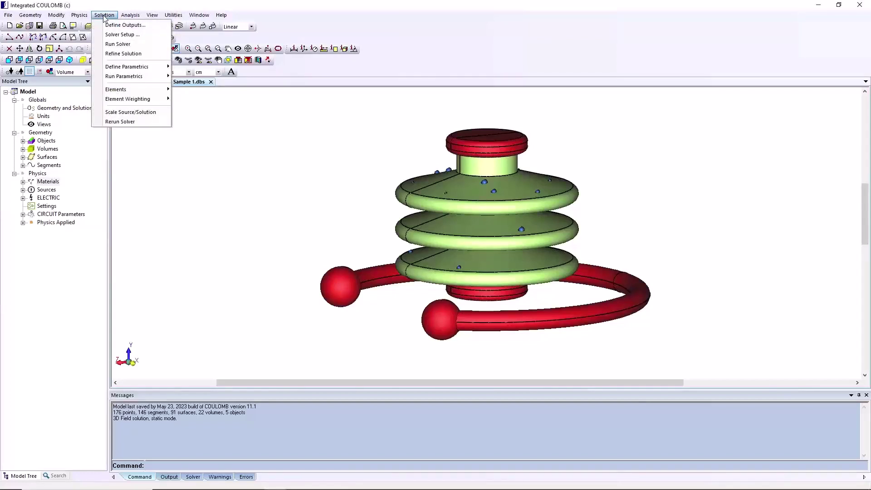
mouse_move(138, 68)
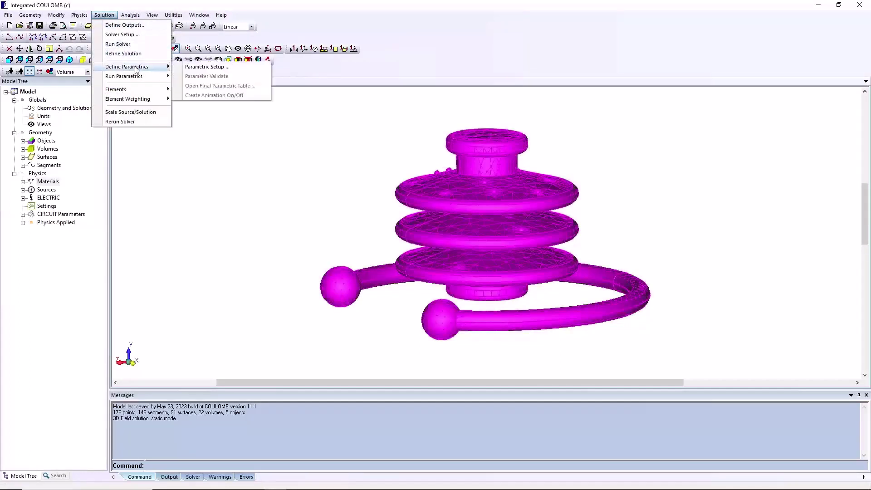
left_click(214, 68)
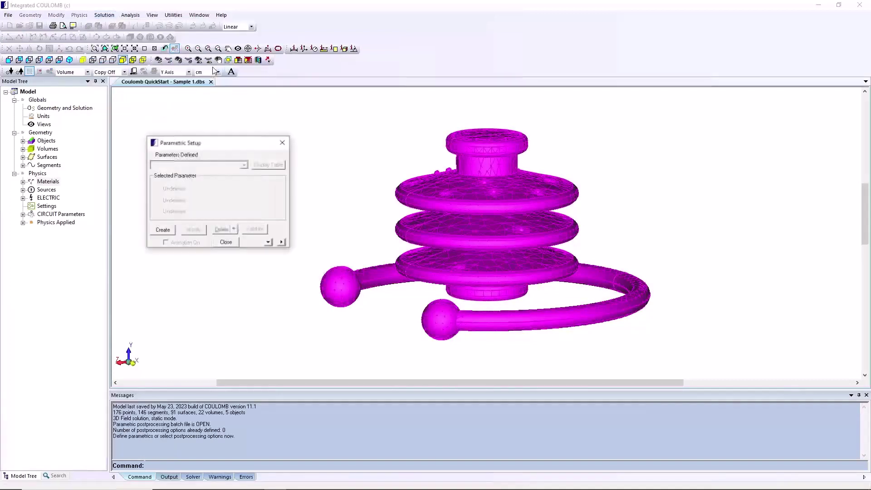
left_click_drag(217, 148, 216, 147)
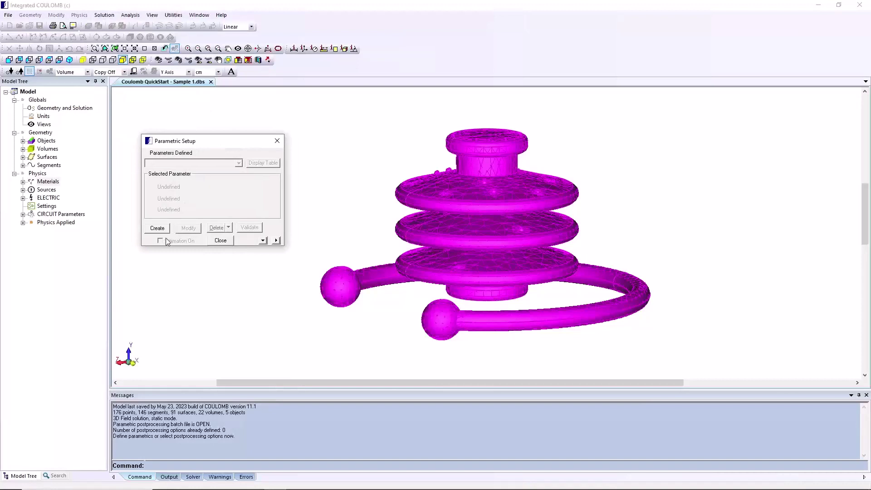
left_click(157, 228)
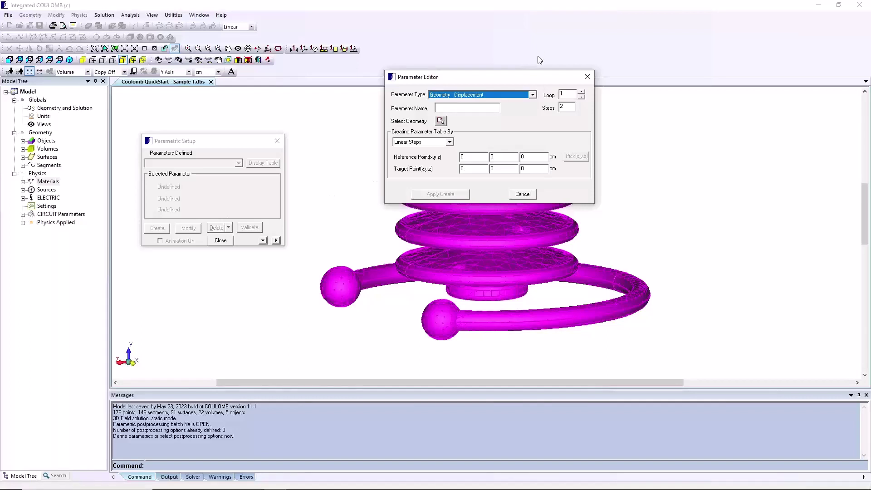
Make a Geometry : Displacement parameter named MoveRing with 5 steps and target y of 4 cm.
left_click(534, 95)
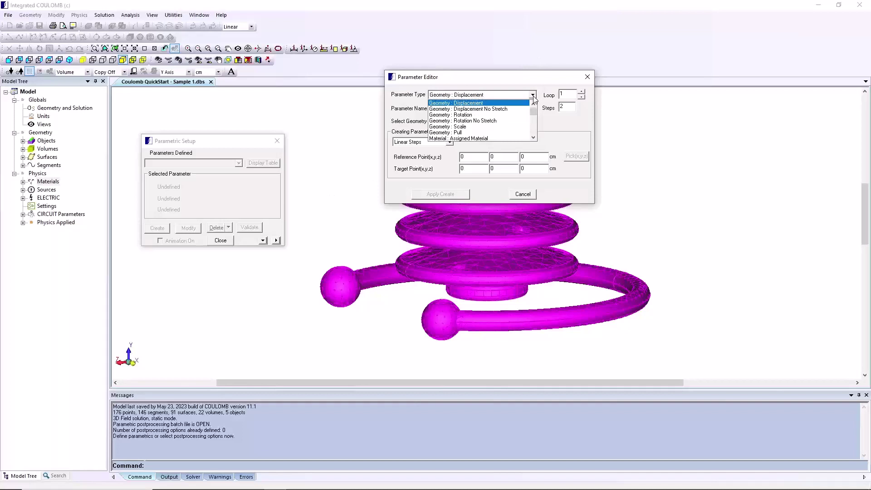
mouse_move(533, 111)
left_mouse_down()
mouse_move(533, 130)
mouse_move(535, 114)
left_mouse_up()
left_click(515, 80)
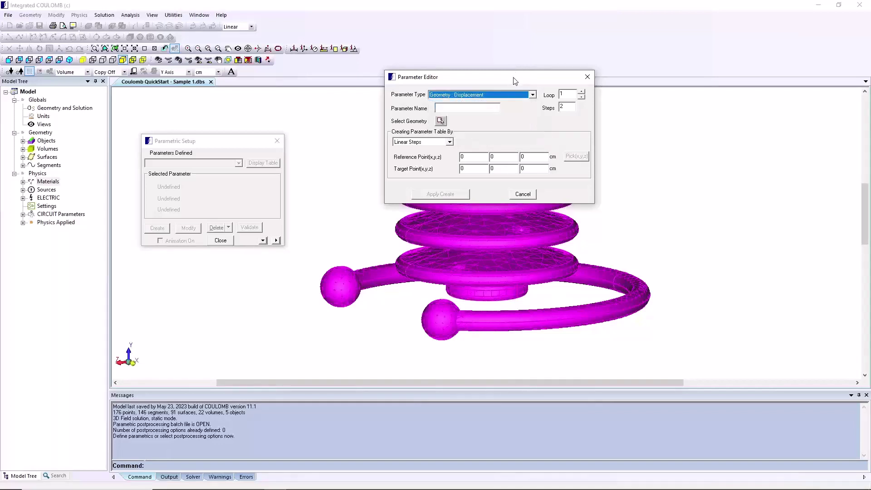
left_click(490, 107)
type("M")
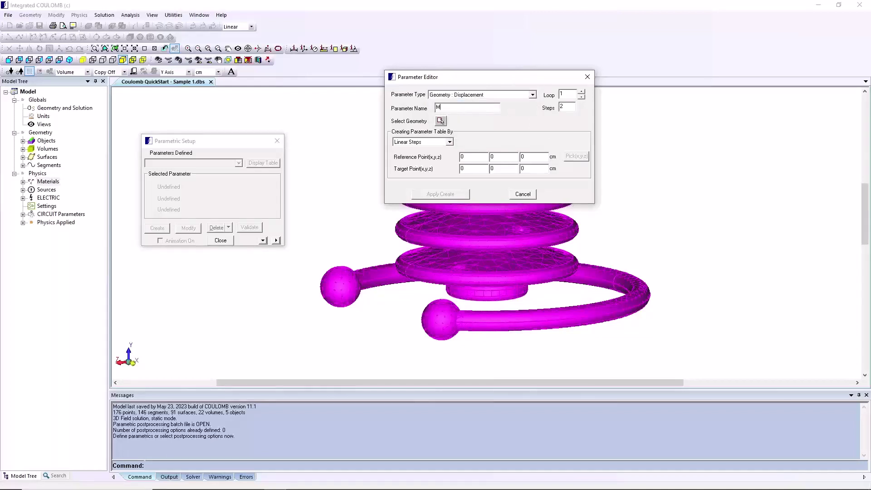
type("oveRing")
left_click(565, 106)
key("BackSpace")
type("5")
left_click(512, 170)
Select the gold ring volume as the geometry MoveRing displaces, keeping Volume selection type.
left_click(441, 122)
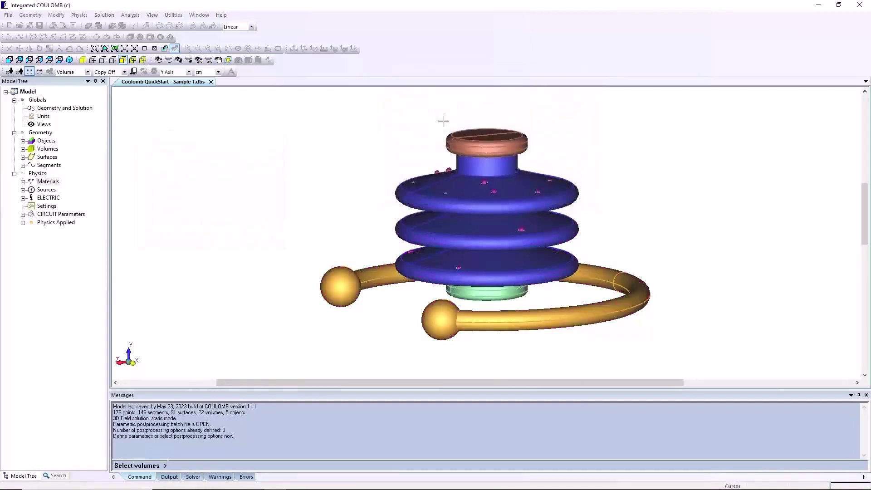
left_click(88, 73)
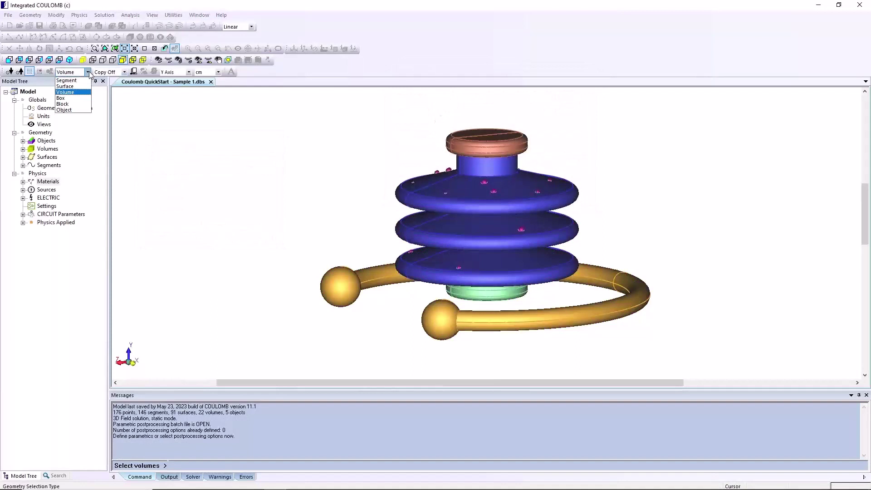
left_click(88, 72)
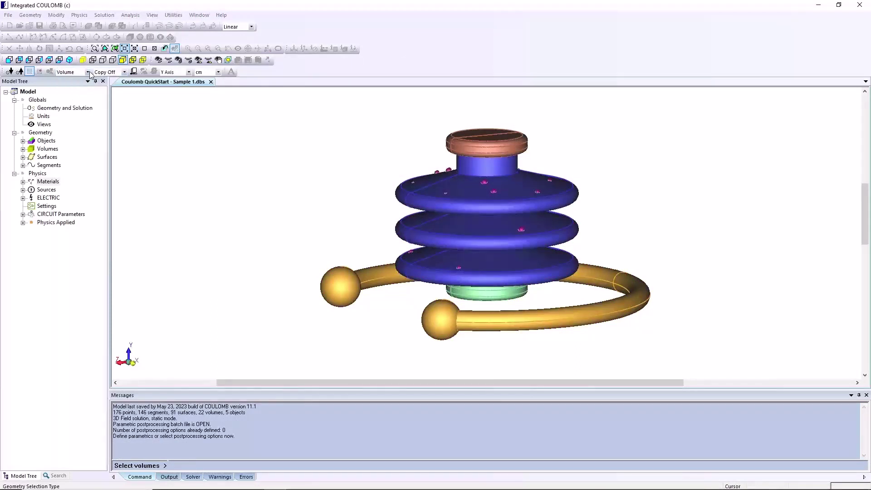
left_click(352, 288)
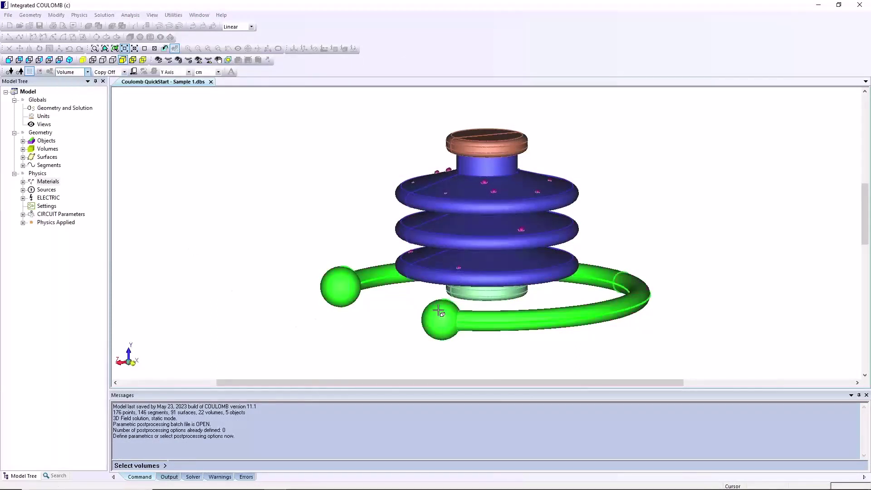
right_click(358, 330)
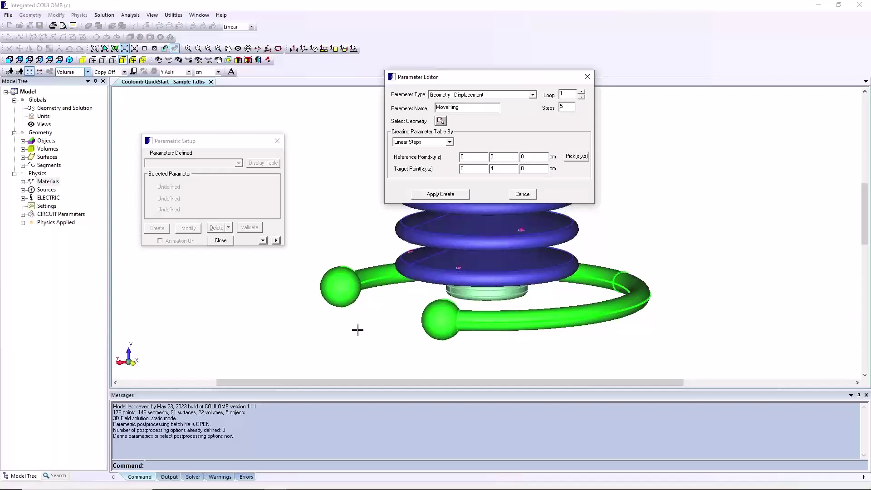
Create the MoveRing parameter and validate the parametric definition.
left_click(441, 196)
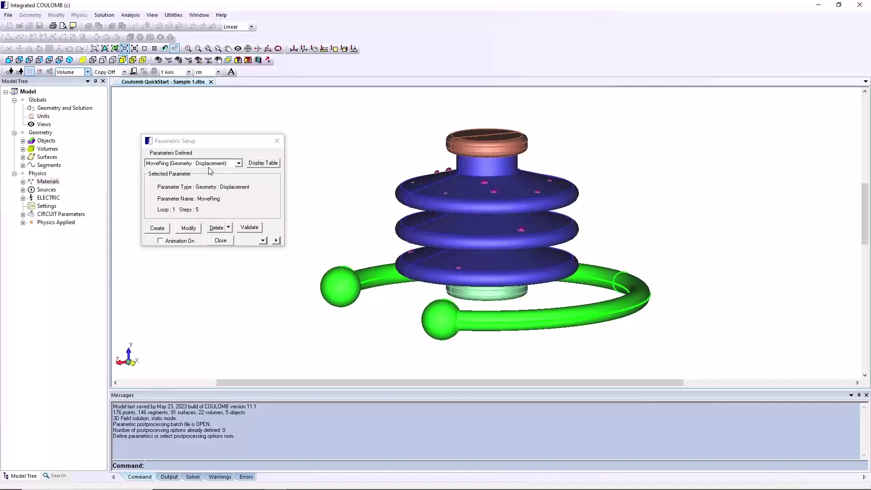
left_click(253, 232)
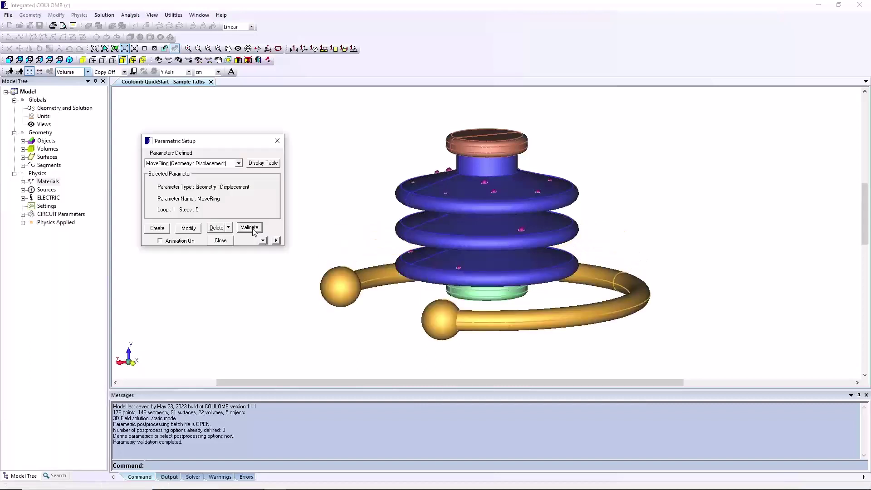
Expand Parametric Setup to show MoveRing's step table with Y displacements 0, 1, 2, 3, 4 cm.
left_click(263, 240)
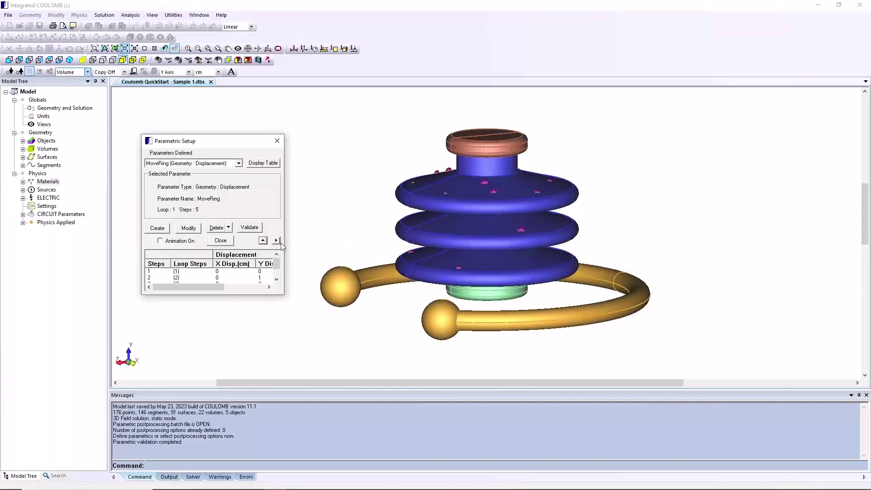
left_click(276, 240)
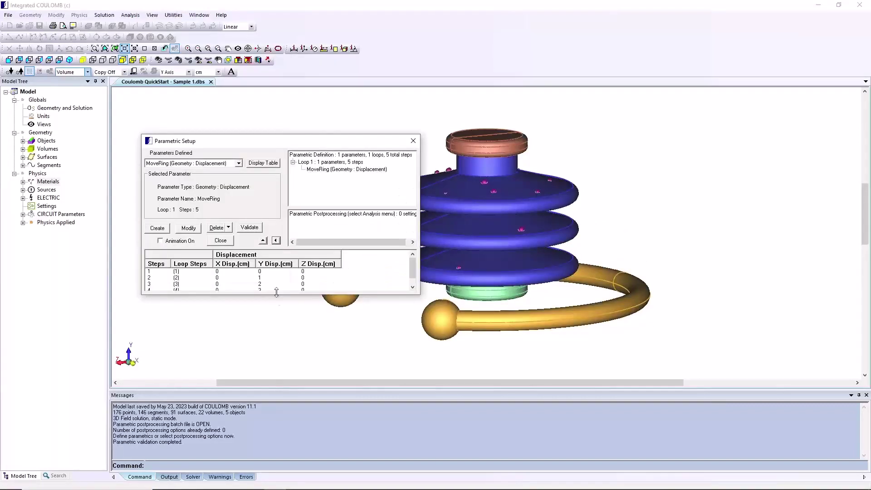
left_click_drag(283, 296, 283, 377)
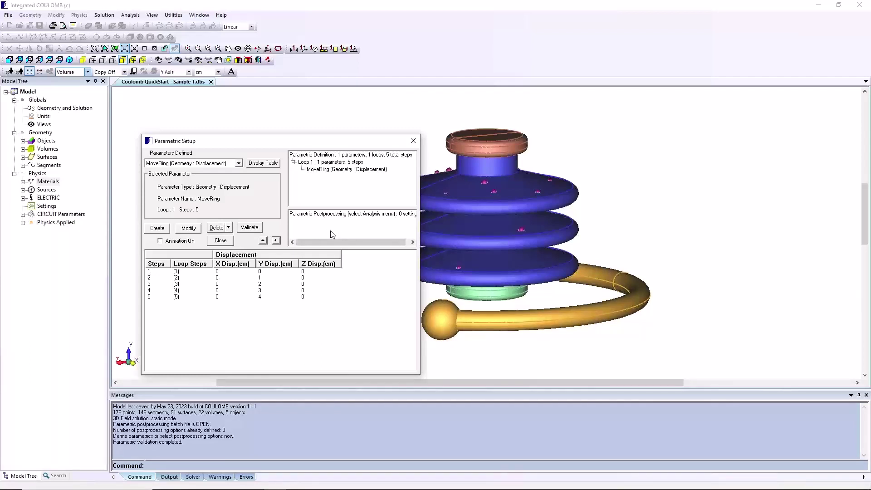
left_click(123, 16)
mouse_move(144, 68)
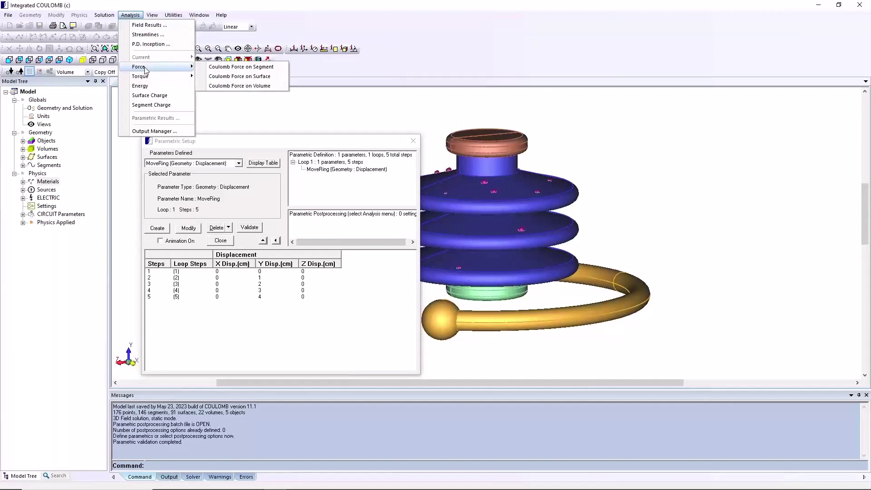
Add Coulomb force on volume for both ring arms as postprocessing, then close Parametric Setup.
left_click(258, 85)
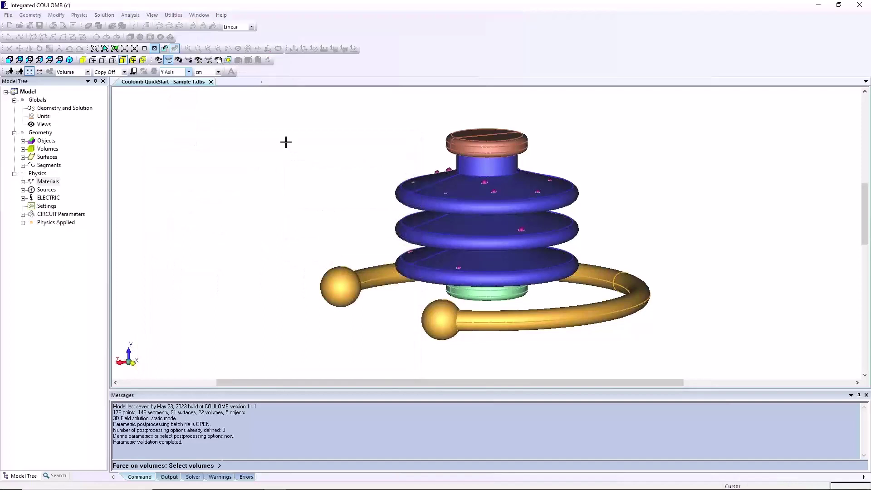
left_click(335, 291)
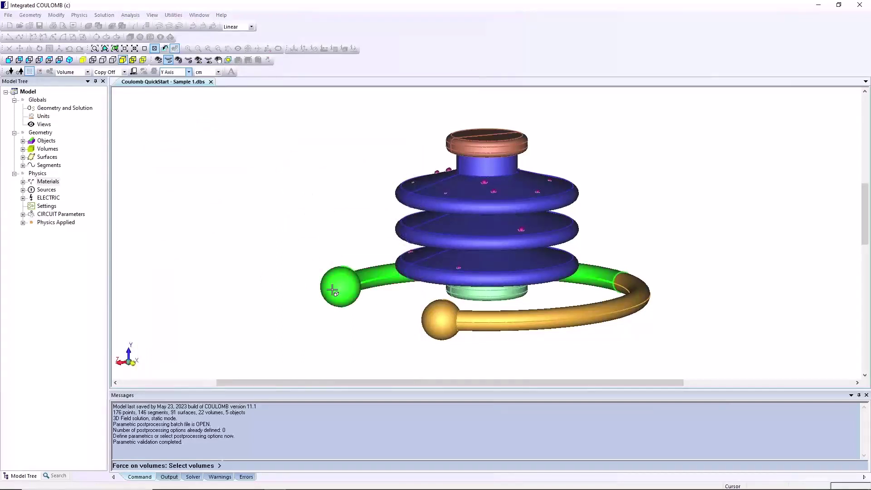
left_click(447, 316)
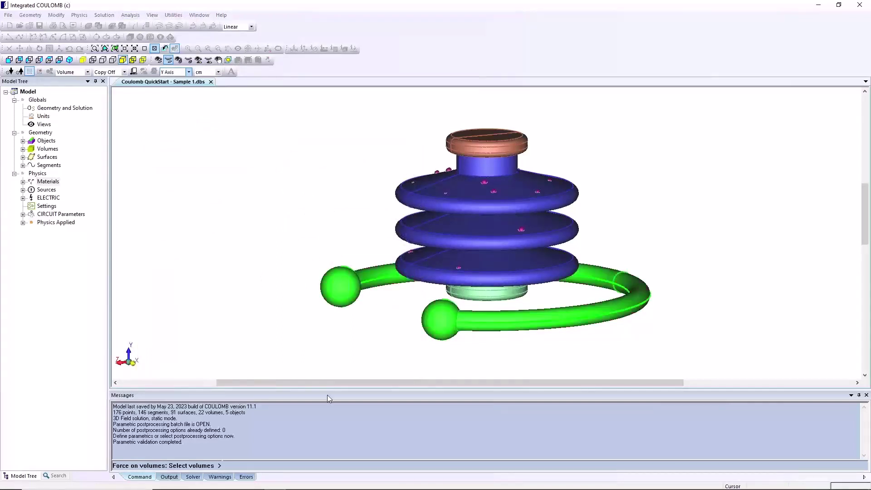
right_click(277, 326)
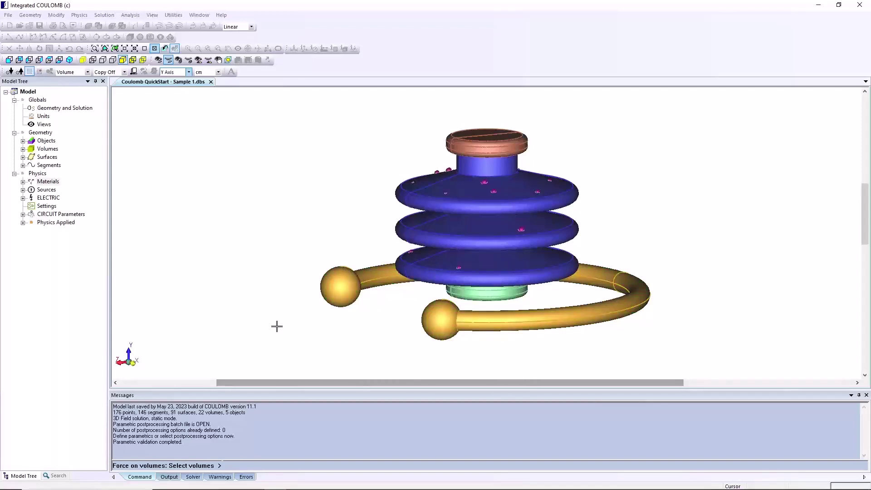
right_click(277, 326)
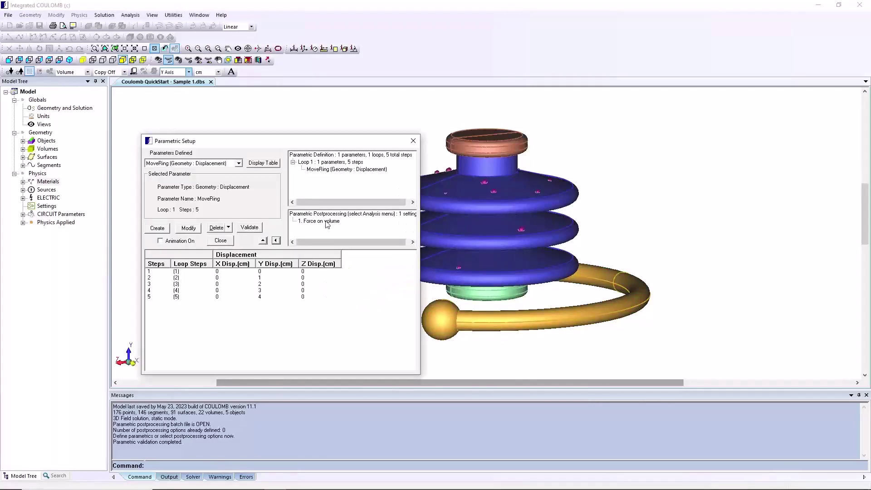
left_click(221, 242)
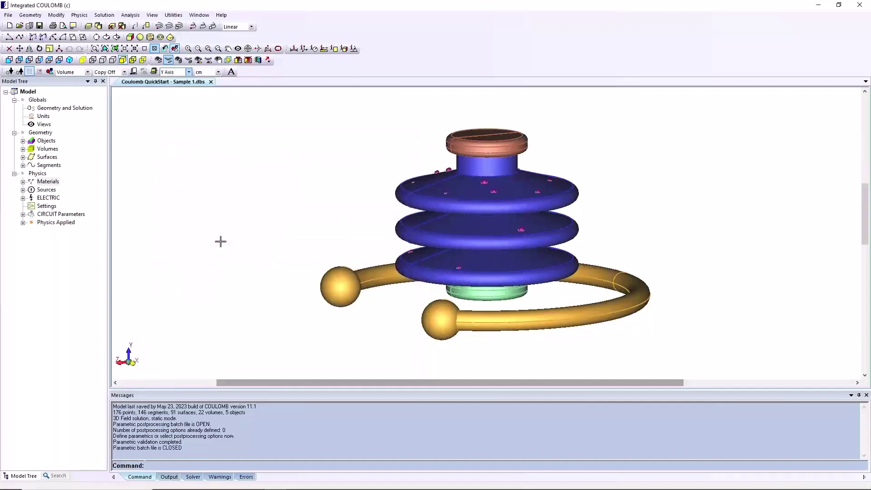
Save the model as Coulomb QuickStart - Sample 1parametrics.dbs.
left_click(8, 15)
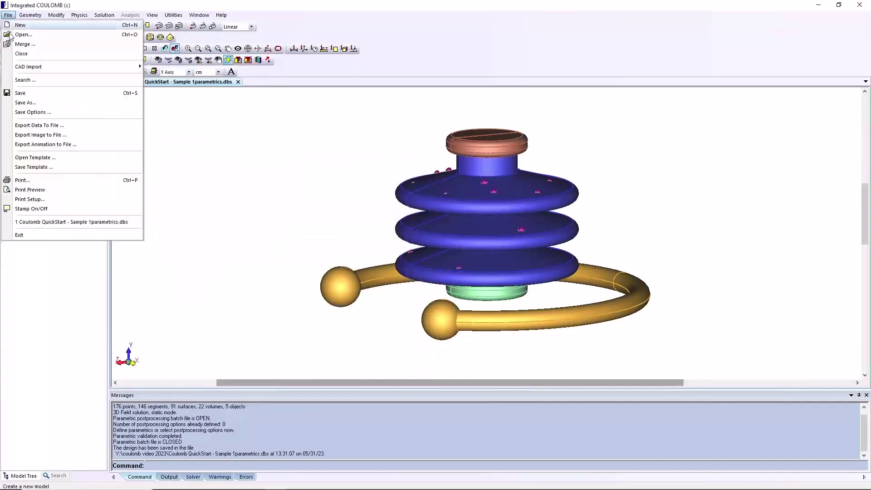
left_click(20, 93)
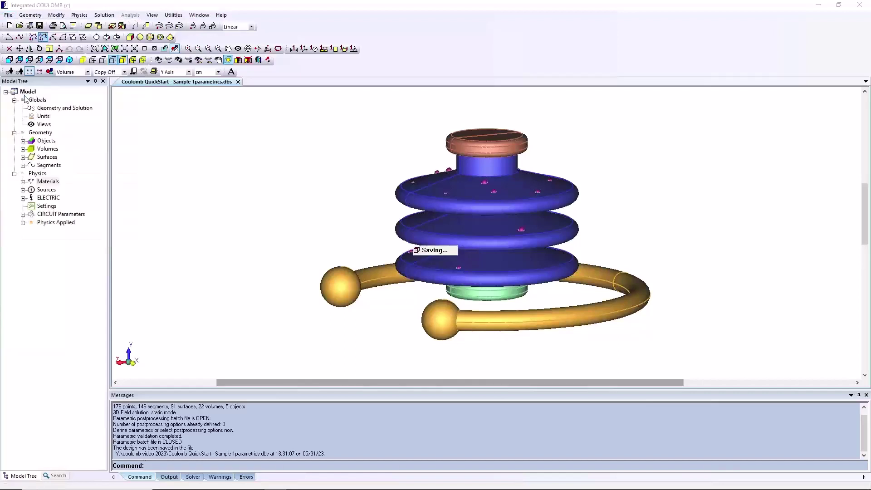
left_click(101, 15)
mouse_move(121, 78)
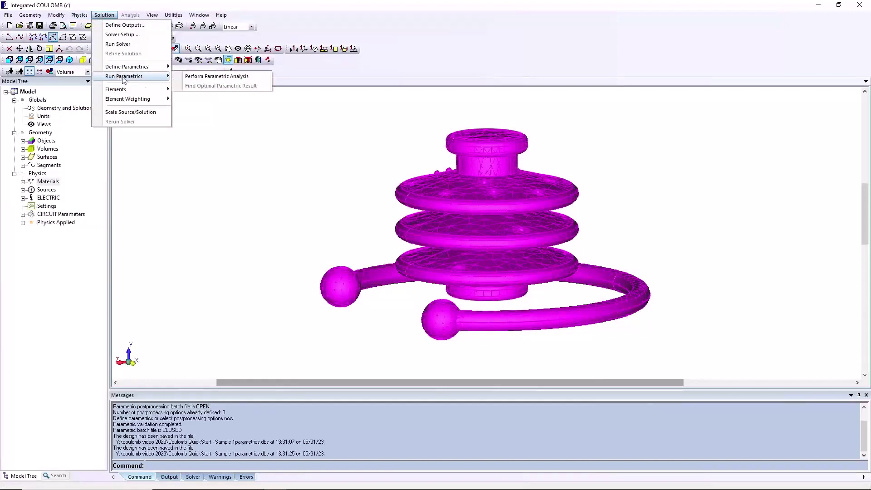
Save the parametric results file and run the five-step MoveRing sweep.
left_click(212, 76)
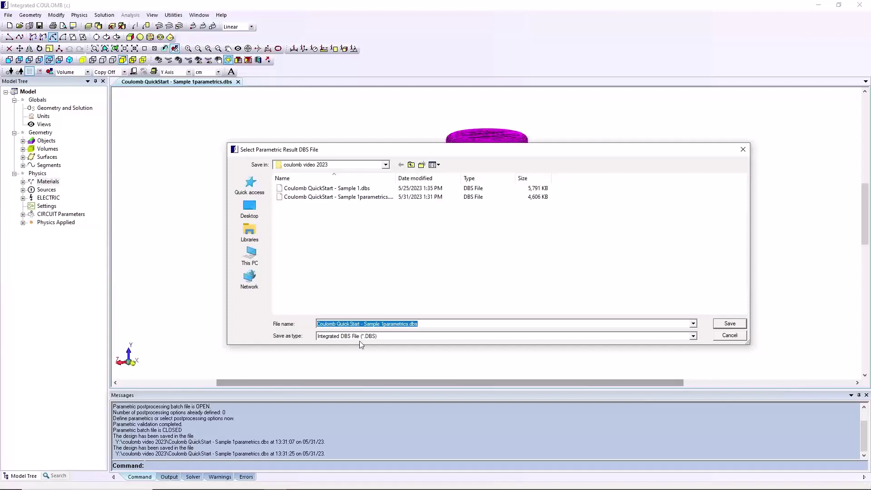
key("Return")
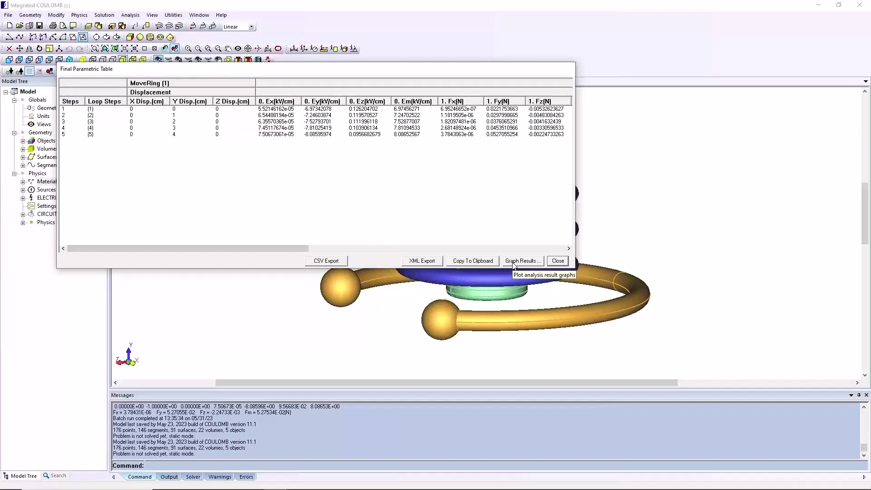
Graph Fx(N) against the MoveRing displacement from the parametric results.
left_click(520, 261)
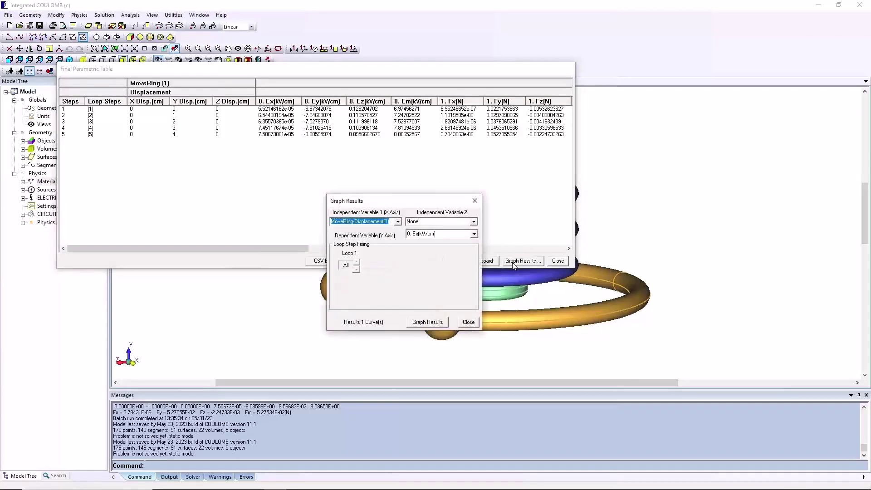
left_click(474, 234)
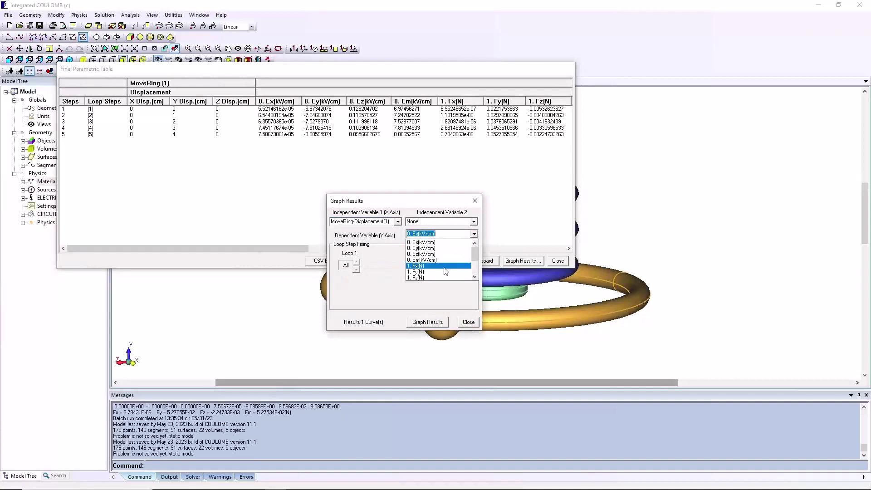
left_click(444, 267)
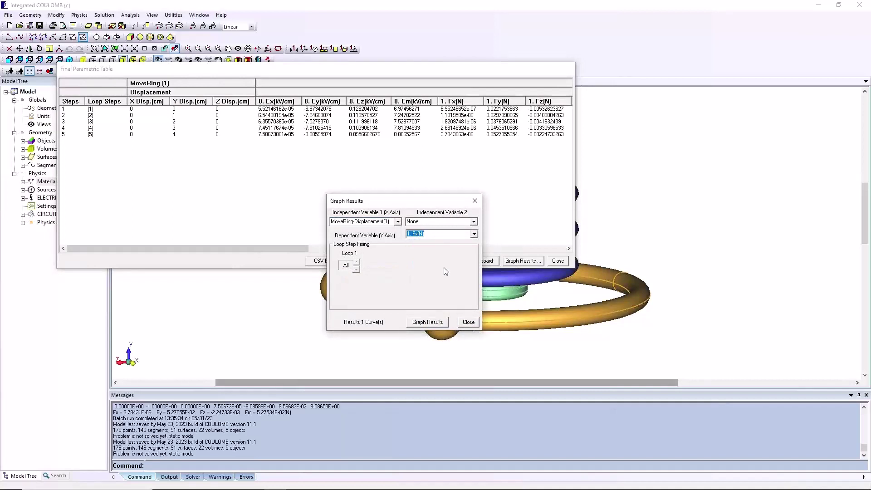
left_click(425, 322)
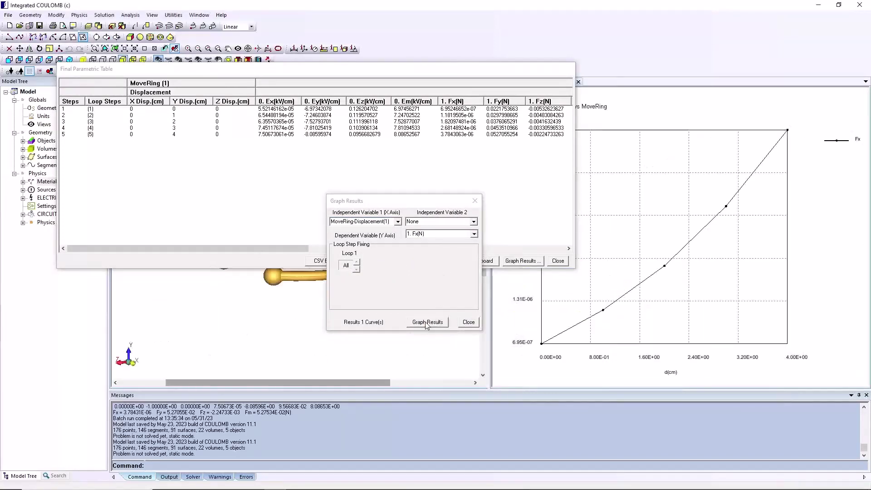
Close the graphing options and the Final Parametric Table.
left_click(469, 322)
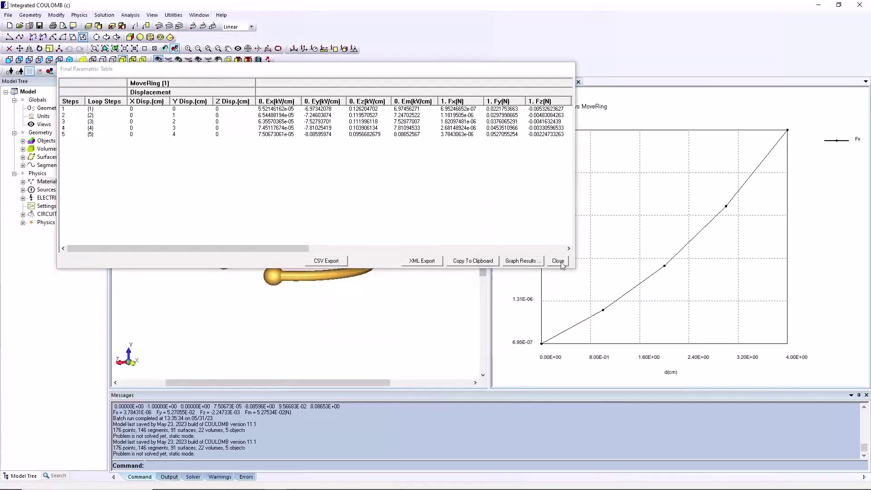
left_click(558, 261)
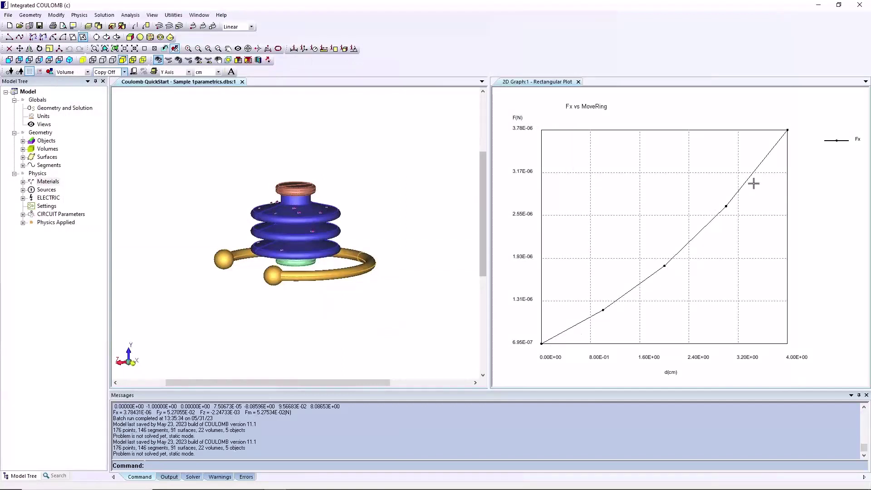
left_click(131, 15)
Review the Output Manager tabs, then animate the field plots across all solution steps.
left_click(150, 132)
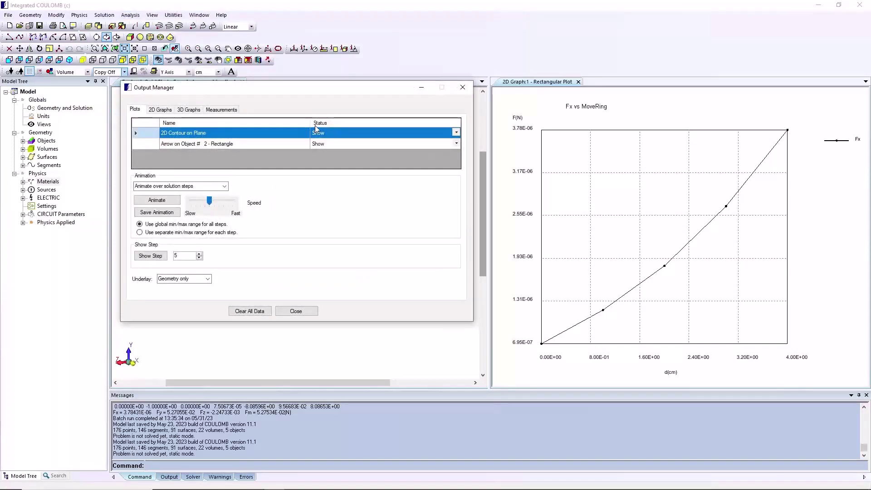
left_click(164, 110)
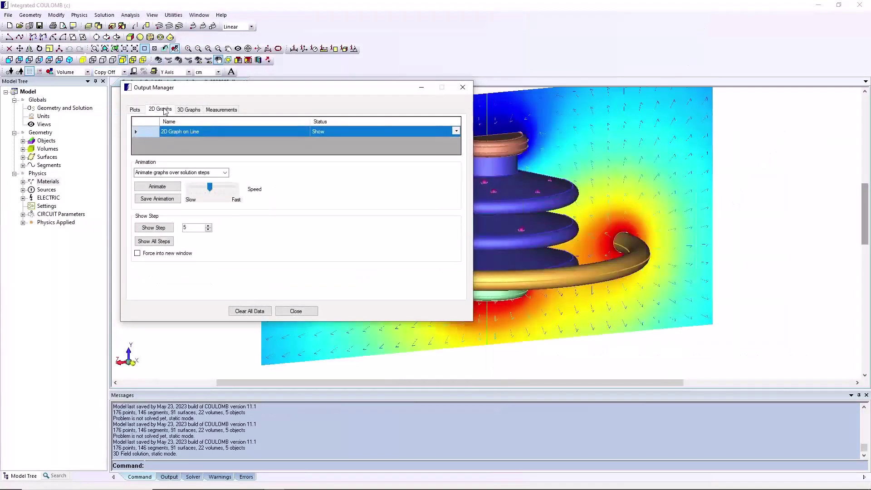
left_click(191, 110)
left_click(221, 110)
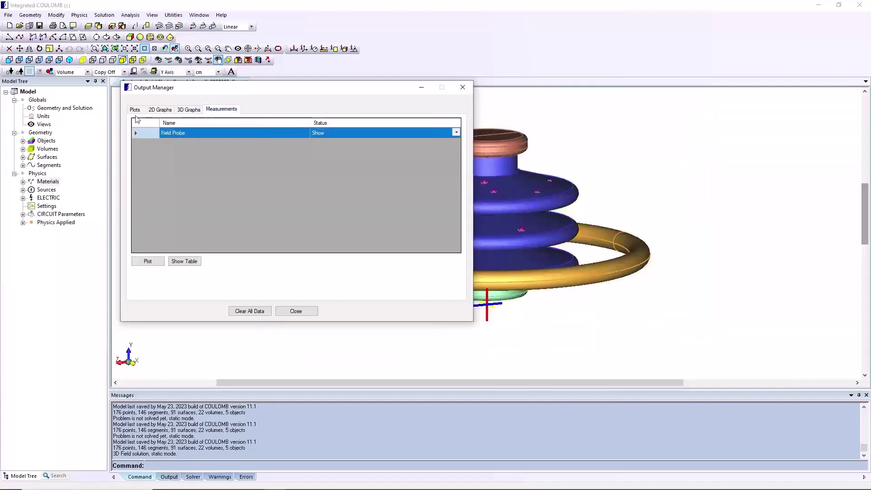
left_click(135, 110)
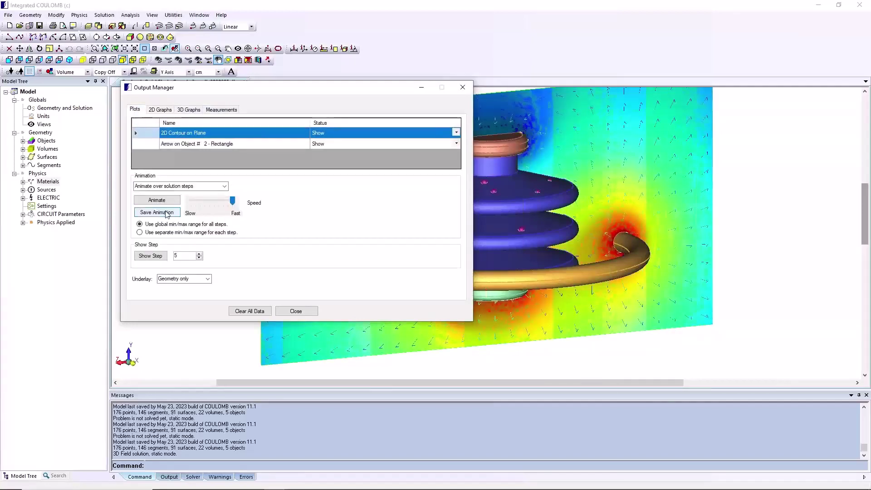
left_click(157, 201)
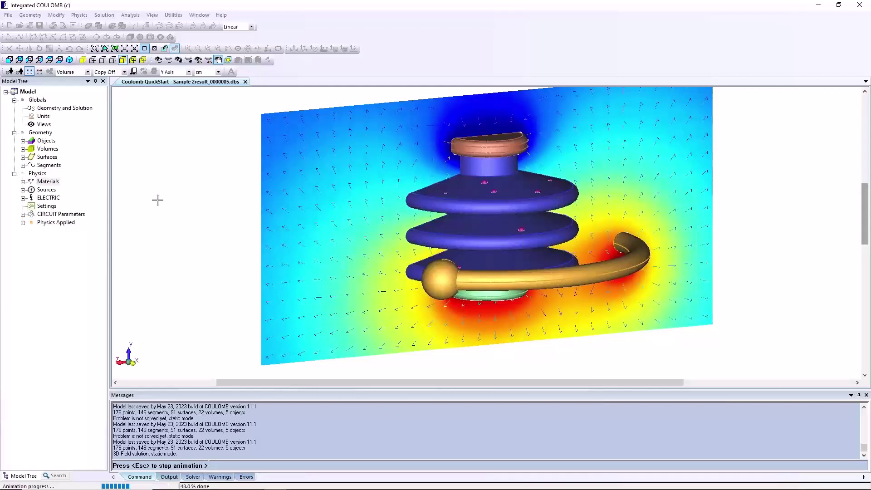
key("Escape")
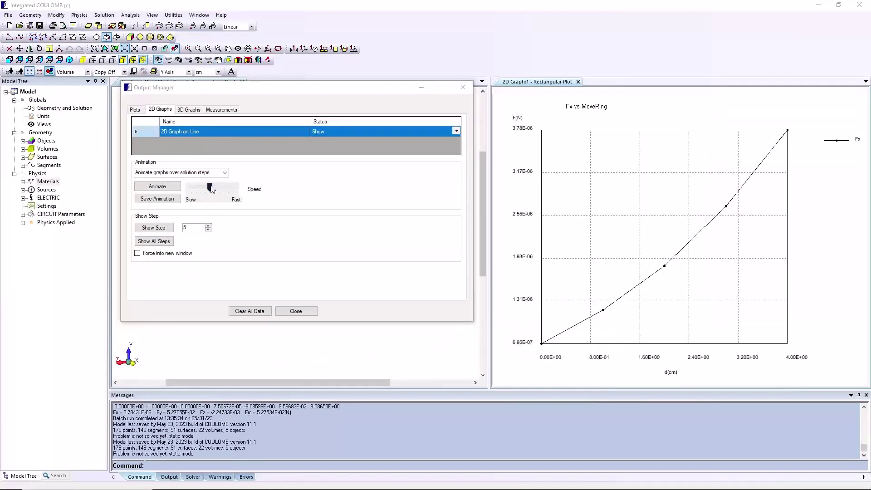
Animate the field-magnitude line graph across the solution steps at Fast speed, then stop the animation.
left_click_drag(211, 188, 233, 188)
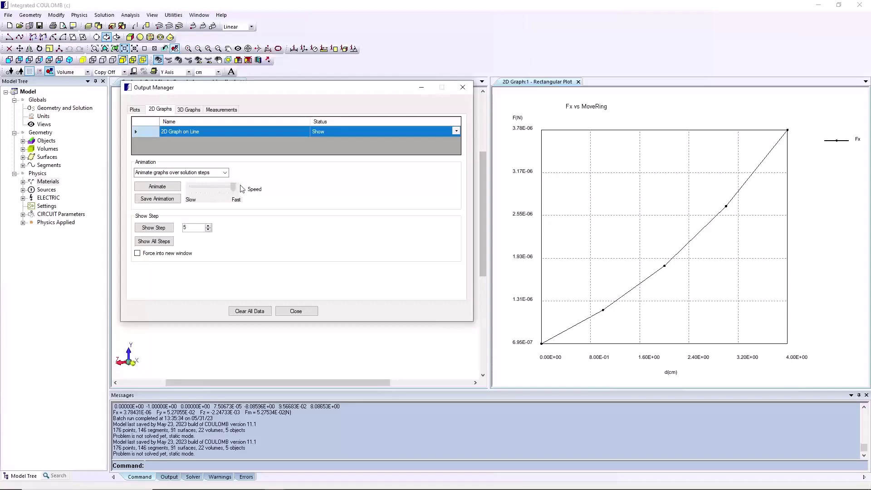
left_click(162, 188)
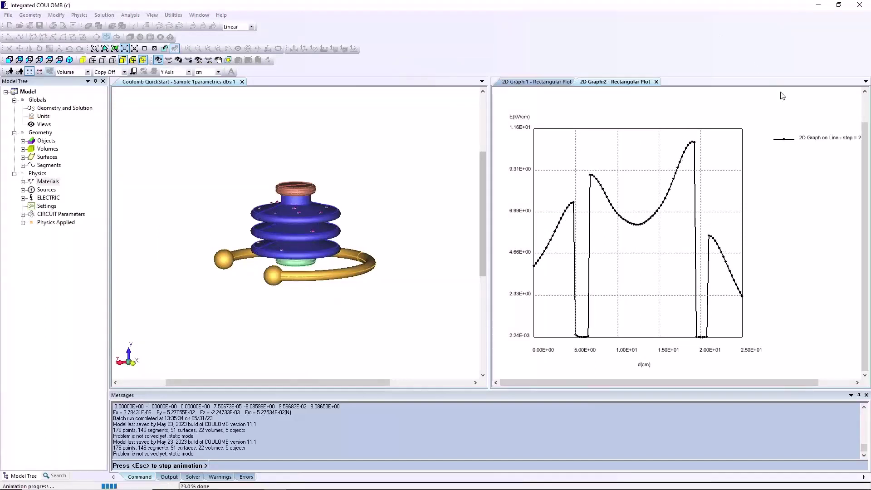
key("Escape")
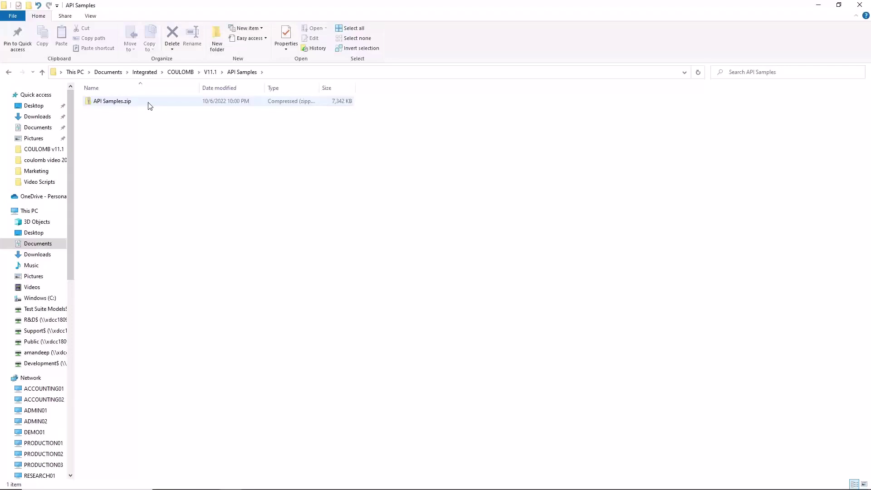
Extract API Samples.zip into the suggested folder.
right_click(152, 104)
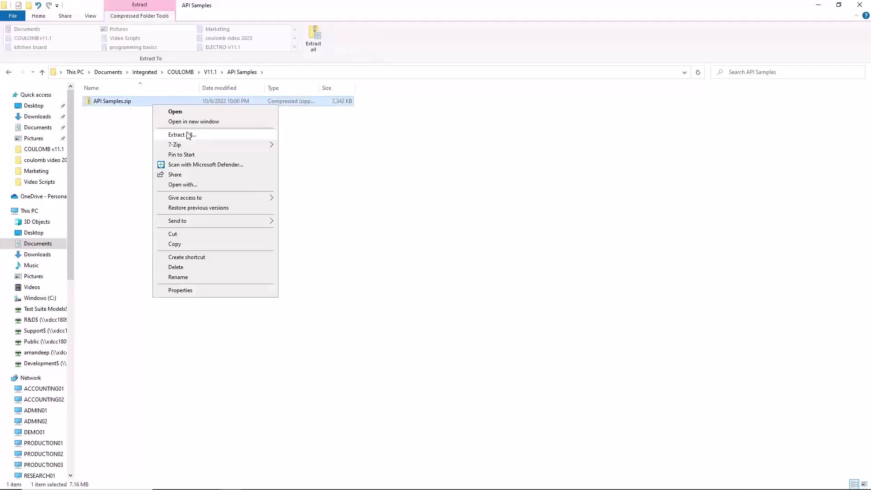
left_click(188, 135)
left_click(517, 338)
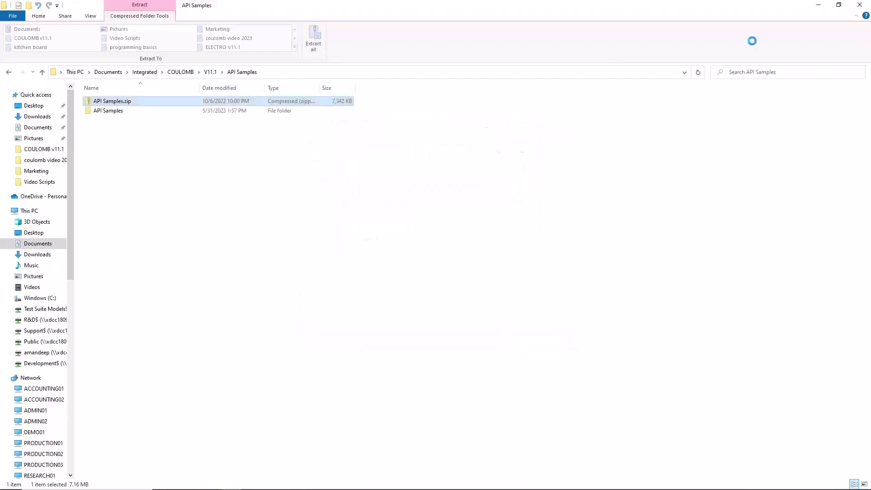
Open COULOMB QuickStart Sample.xlsm from the extracted API Samples > Excel folder.
double_click(108, 110)
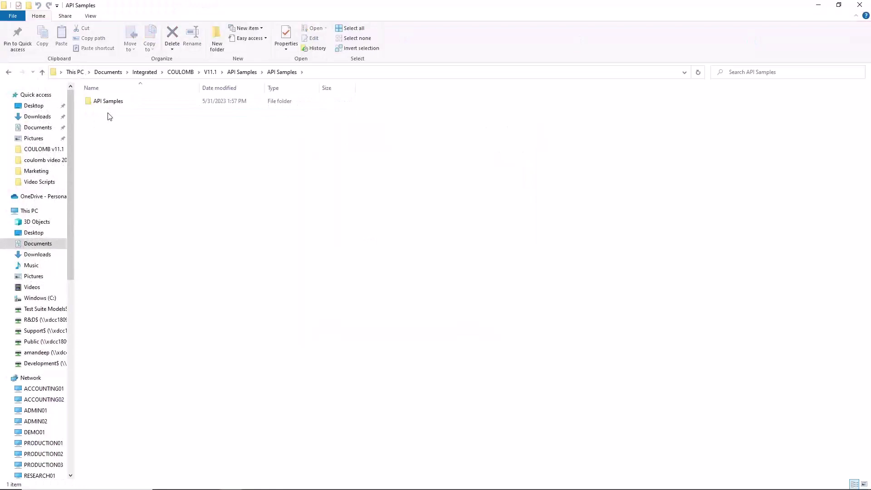
double_click(180, 103)
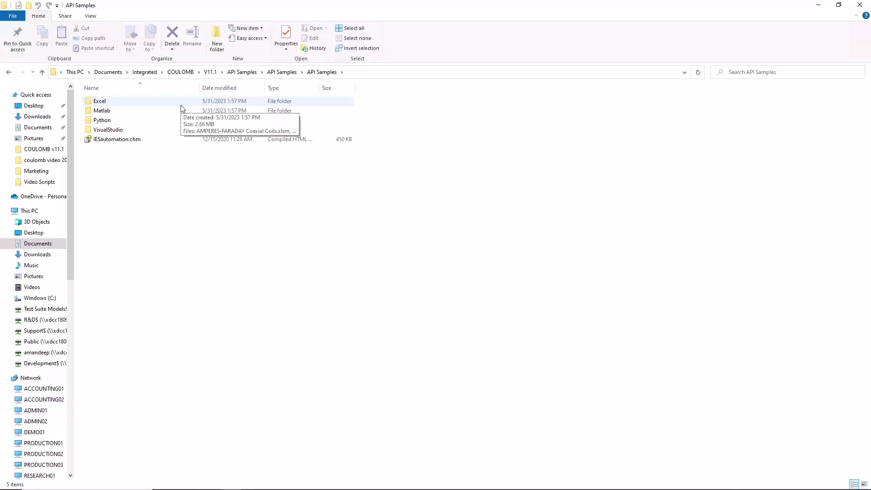
double_click(180, 104)
left_click(122, 140)
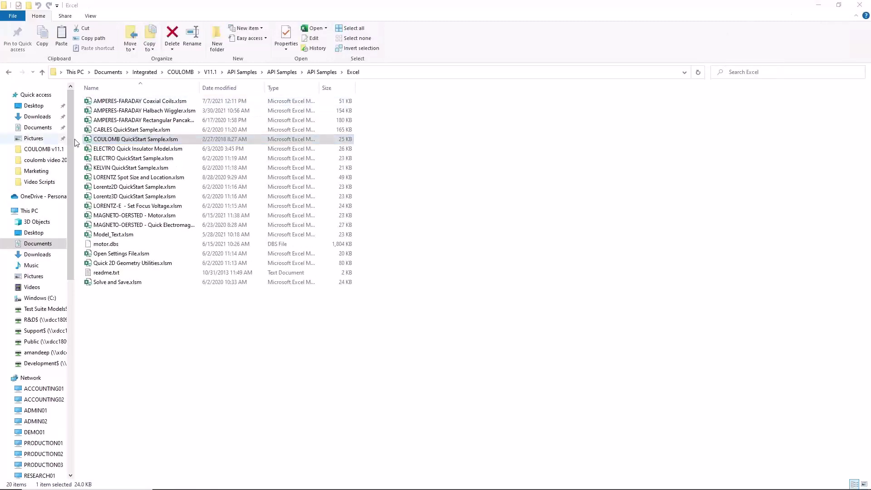
double_click(135, 142)
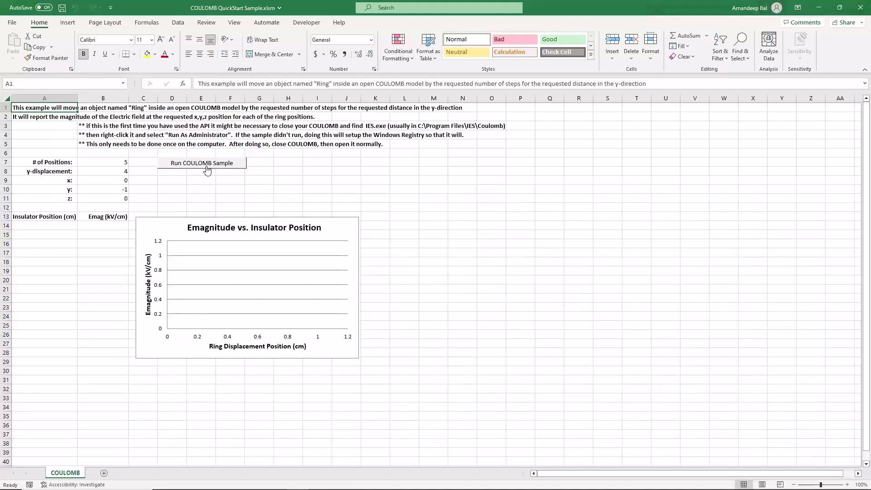
Run the COULOMB Sample macro from Excel and watch COULOMB solve the raised ring positions.
left_click(207, 166)
left_click(277, 482)
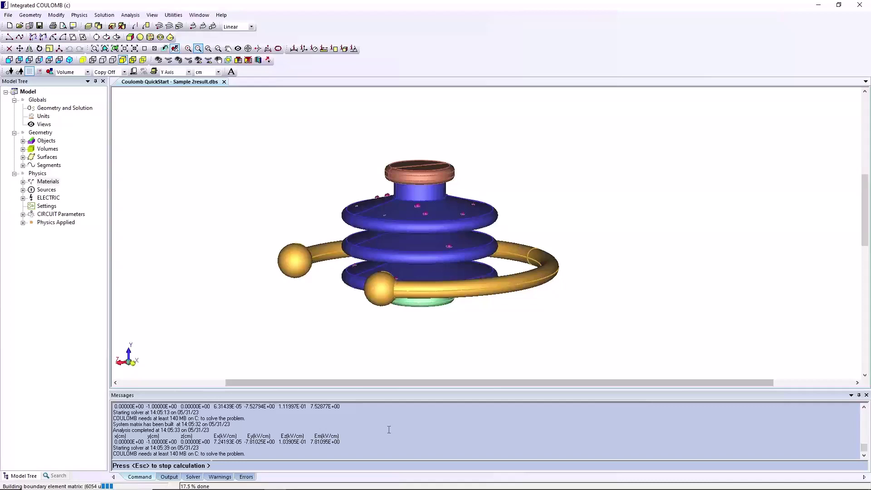
Show the final parametric results table in Integrated COULOMB.
left_click(286, 481)
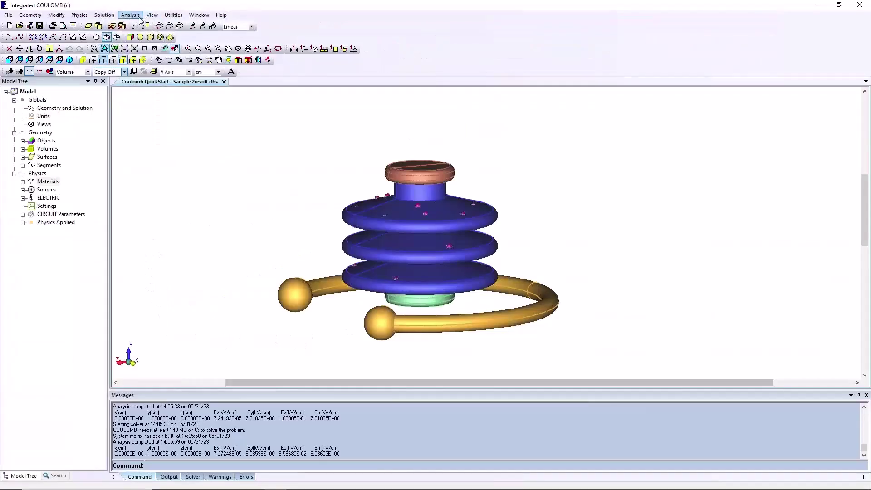
left_click(130, 15)
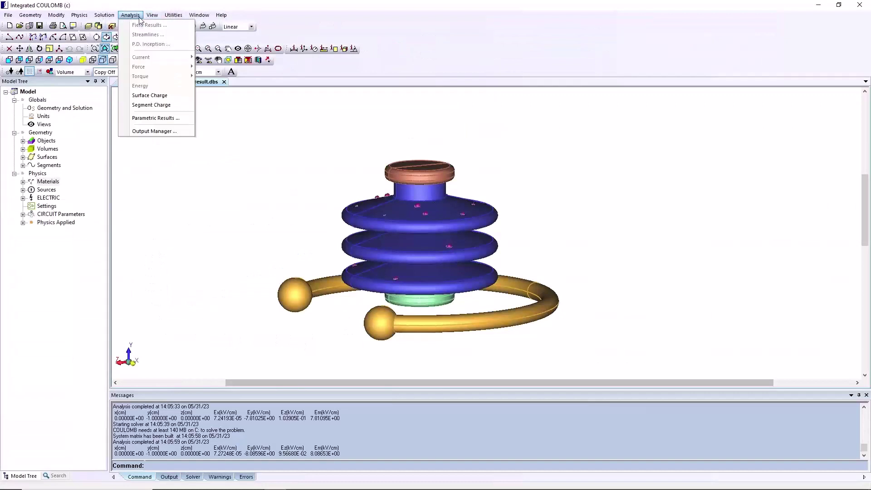
left_click(152, 118)
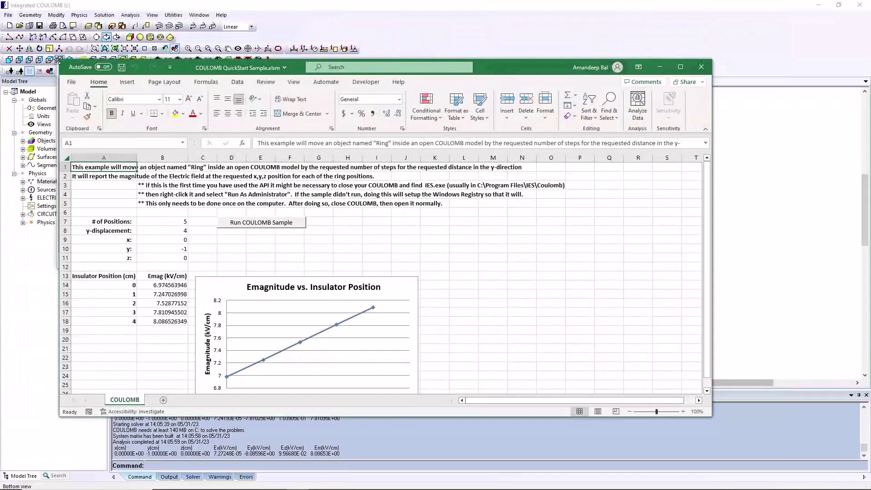
Place the Excel Emag sheet and plot beside the parametric table for comparison.
left_click_drag(60, 59, 436, 37)
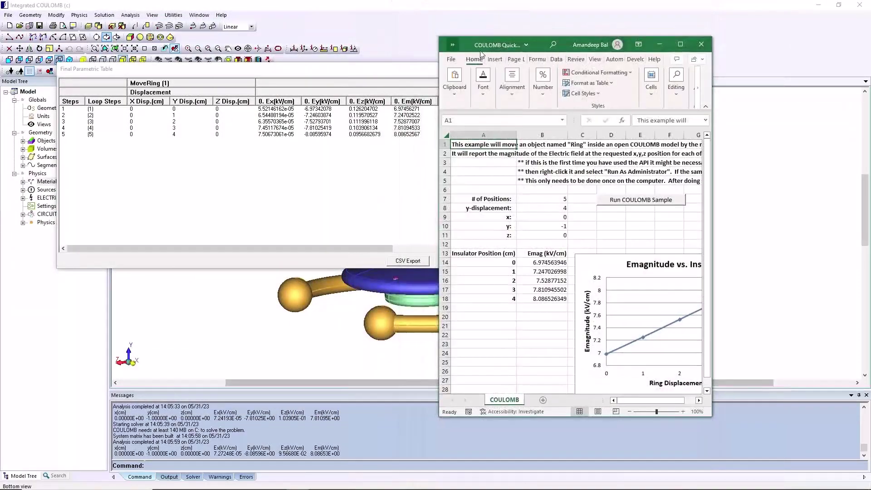
left_click_drag(540, 47, 600, 40)
left_click_drag(409, 69, 323, 70)
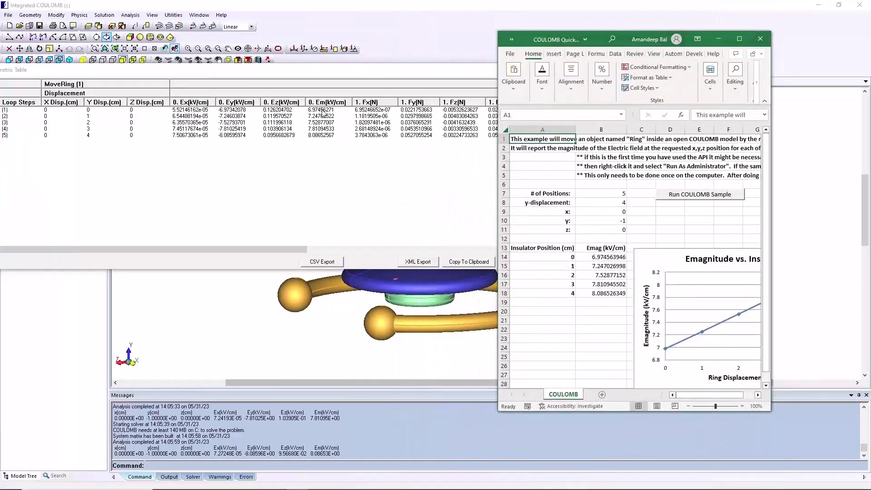